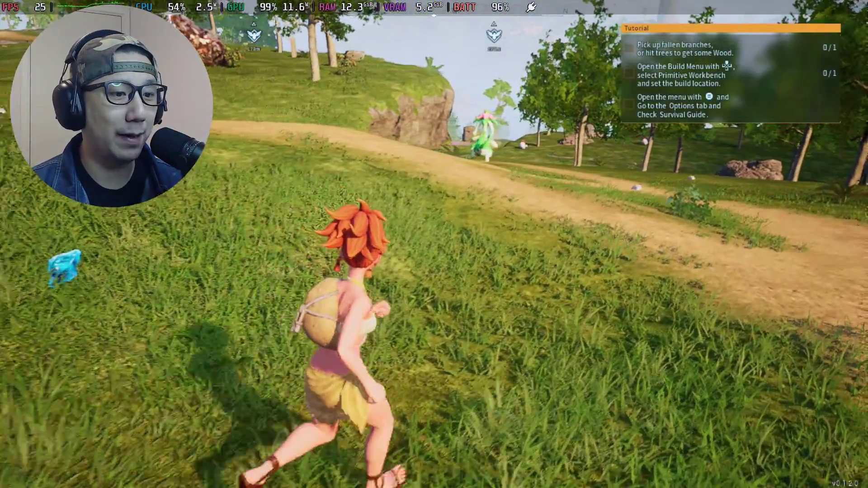
Open the game's graphics settings through its options
key("Tab")
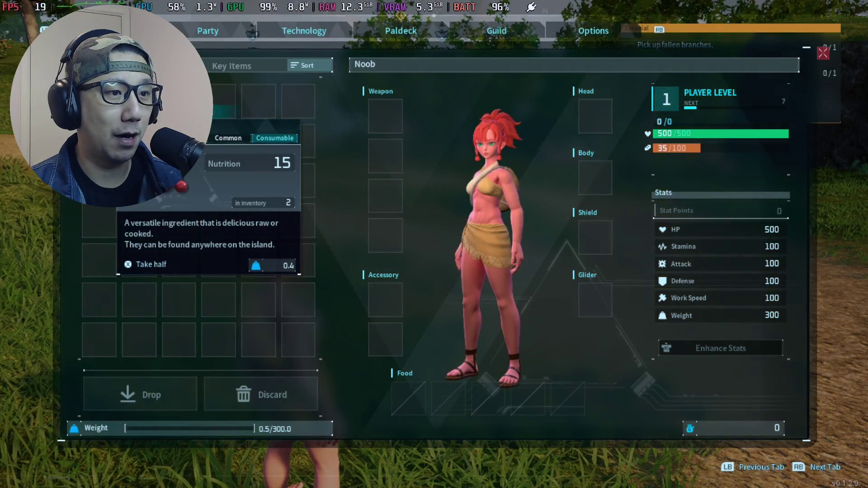
key("q")
key("Down")
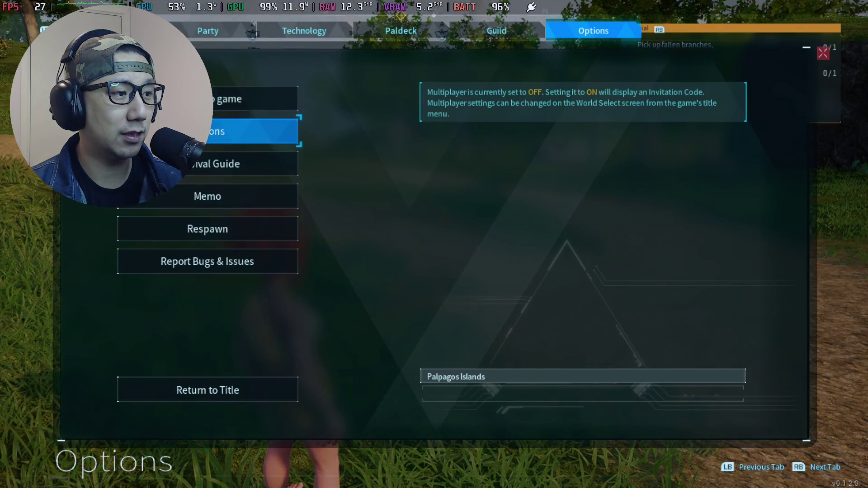
key("Return")
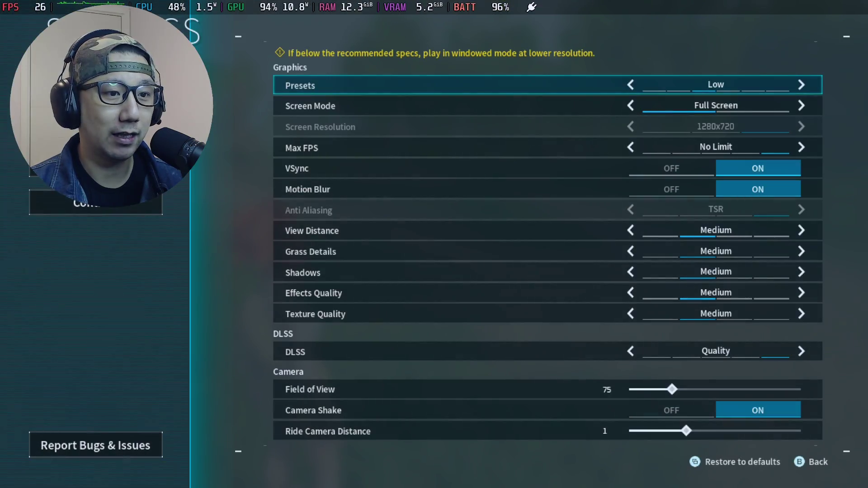
Review the graphics settings, including the preset, VSync, quality levels and DLSS mode, and return to the game
key("Down")
key("Down")
key("Down")
key("Down")
key("Down")
key("Down")
key("Down")
key("Down")
key("Down")
key("Down")
key("Down")
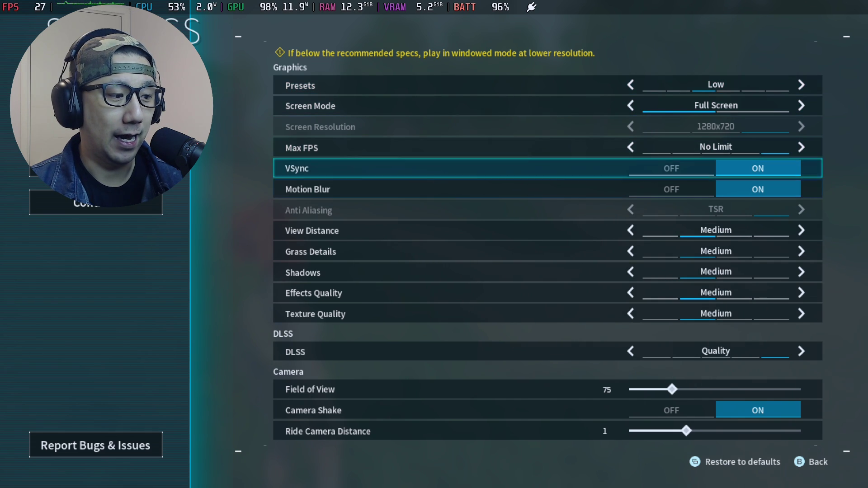
key("Up")
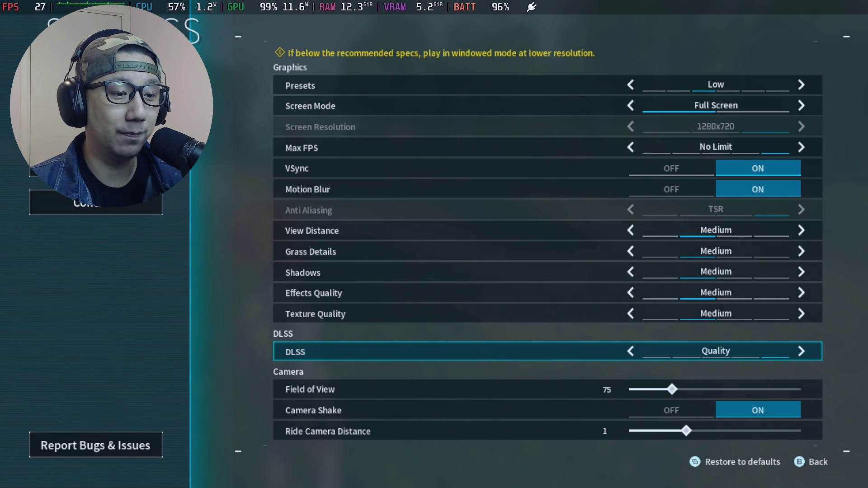
key("Up")
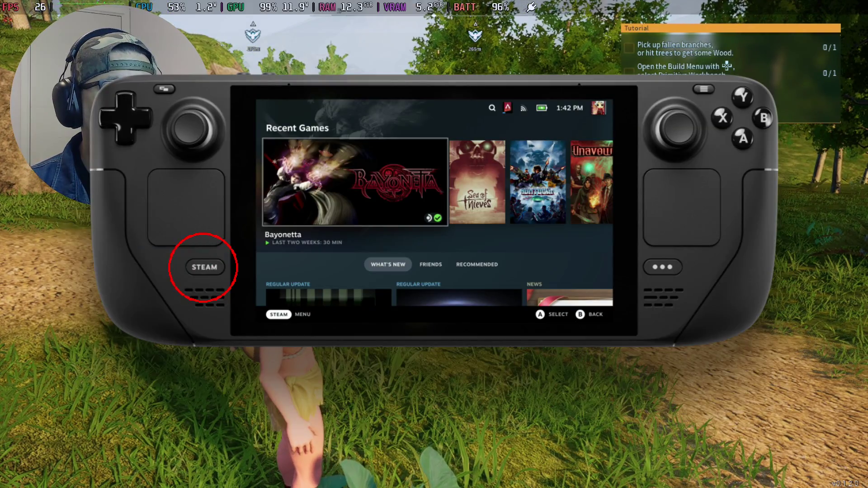
Open Palworld's controller settings in the Steam overlay
key("shift+Tab")
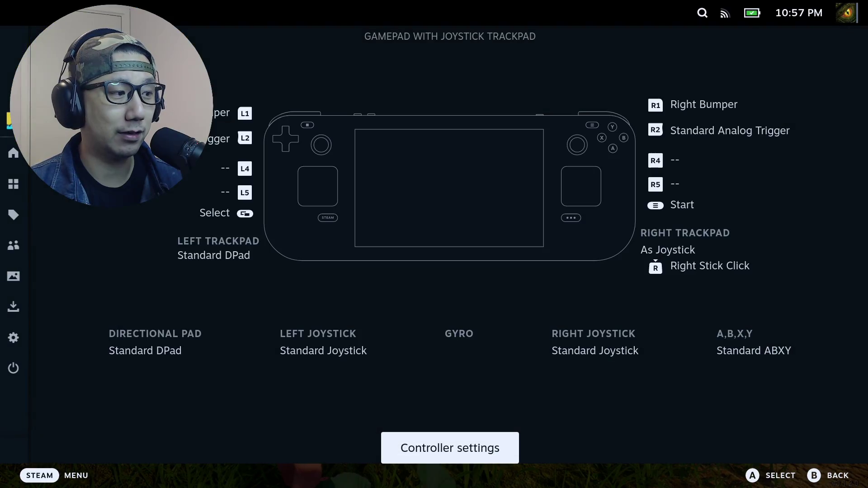
key("Left")
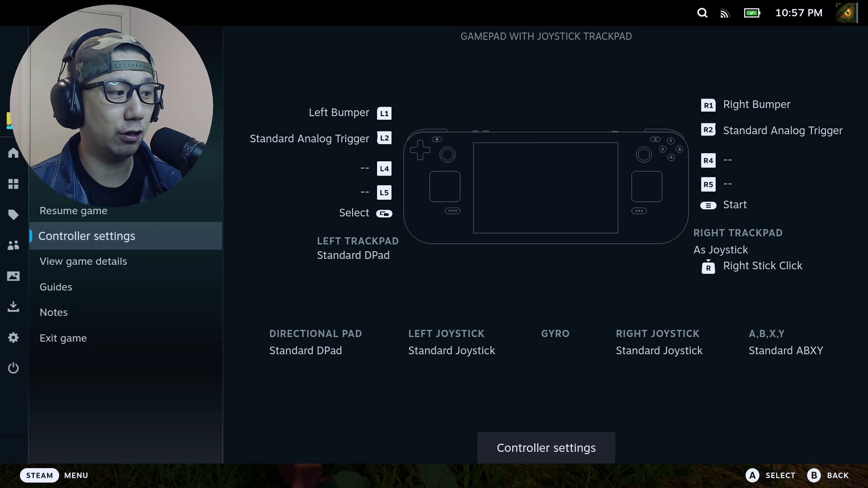
key("Right")
key("Return")
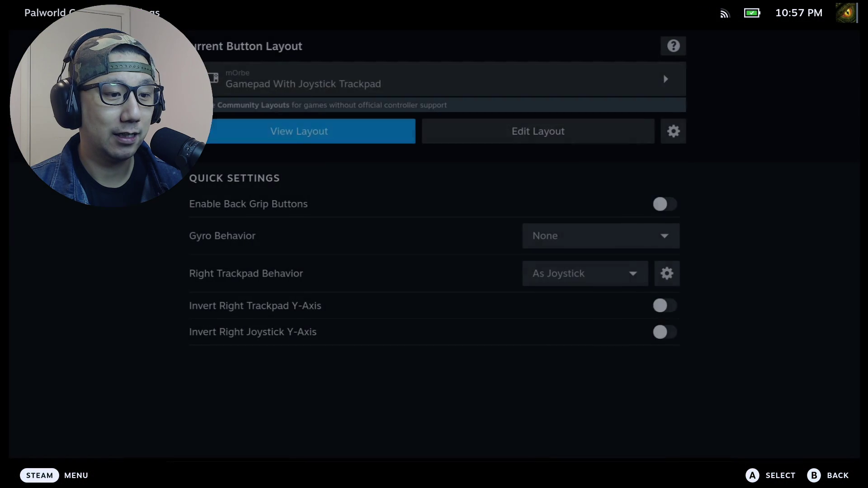
Enable the back grip buttons for Palworld's controller layout
key("Down")
key("Down")
key("Up")
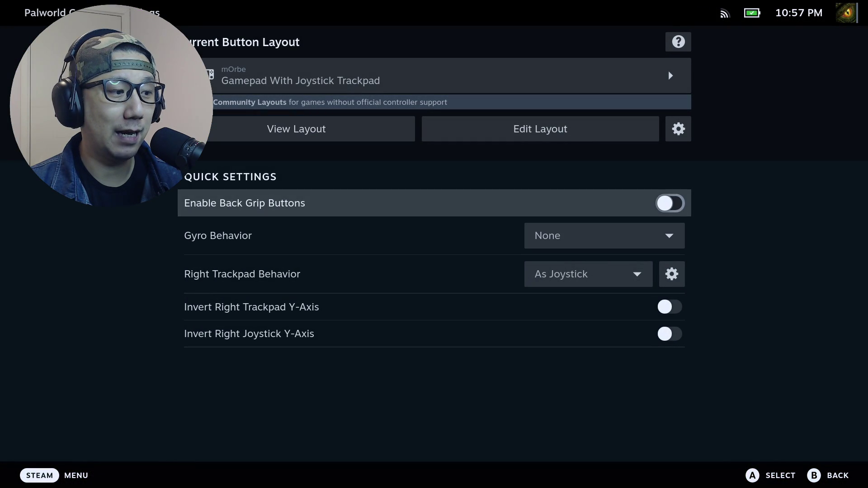
key("Return")
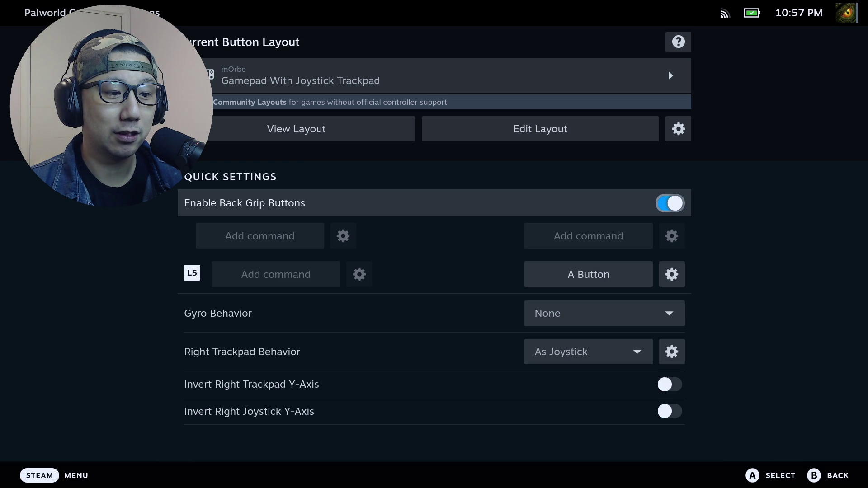
key("Down")
key("Right")
key("Right")
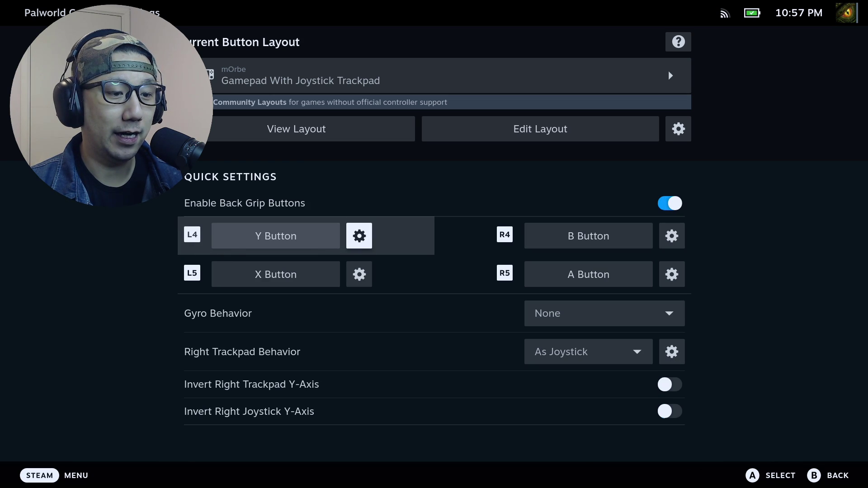
key("Down")
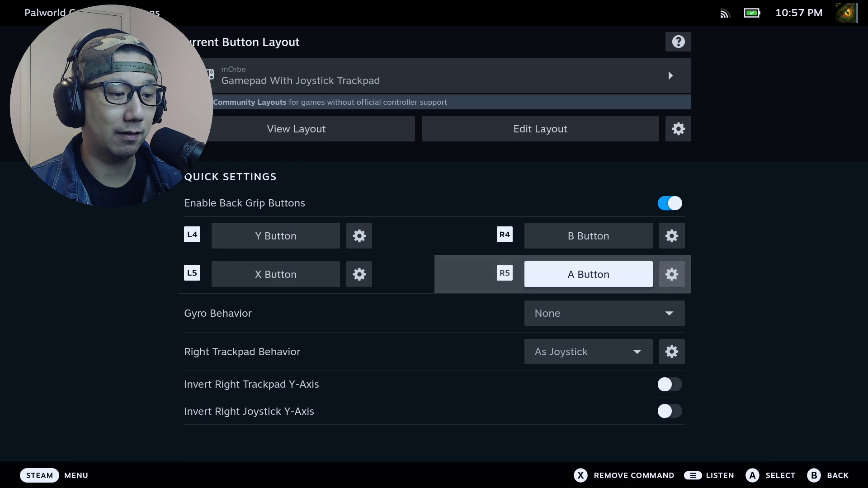
key("Right")
key("Return")
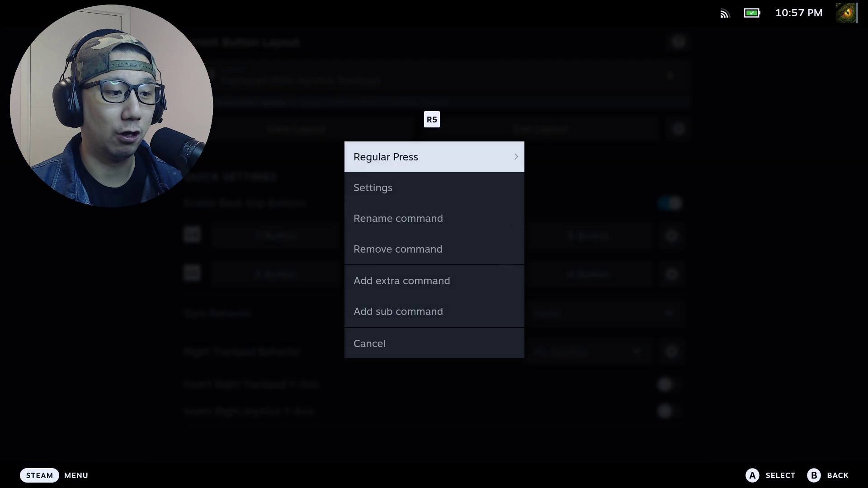
key("Escape")
key("Up")
key("Left")
key("Right")
key("Down")
key("Left")
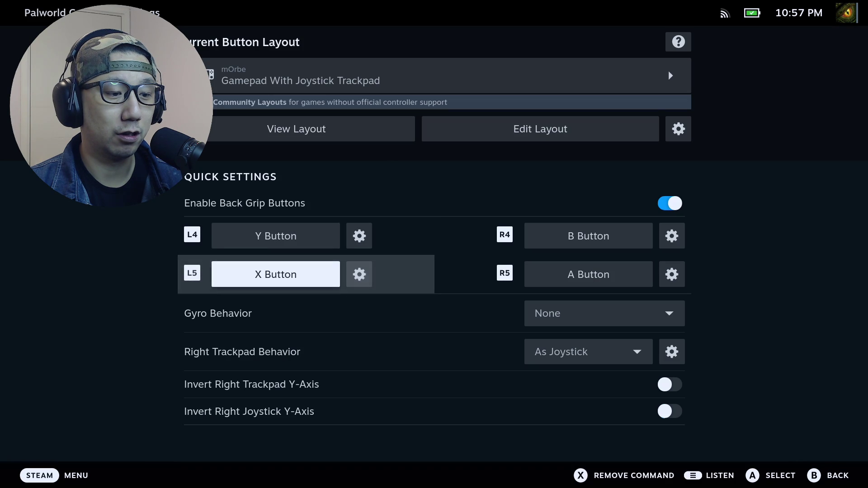
Assign the keyboard's Home key to the R5 back grip button
key("Right")
key("Right")
key("Return")
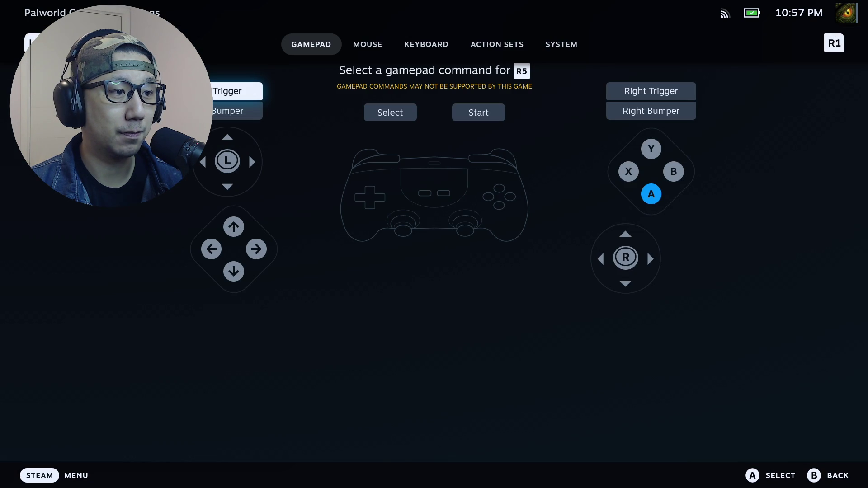
key("Page_Down")
key("Page_Down")
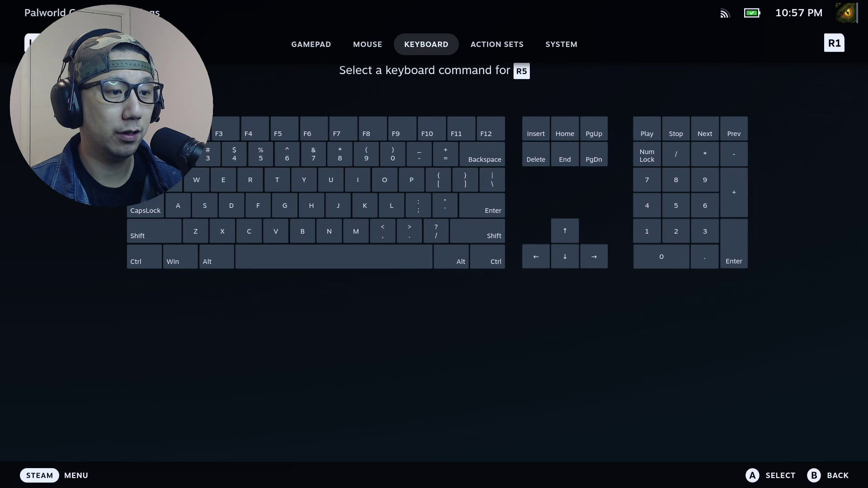
key("Down")
key("Right")
key("Right")
key("Right")
key("Right")
key("Right")
key("Right")
key("Right")
key("Right")
key("Right")
key("Right")
key("Right")
key("Right")
key("Right")
key("Right")
key("Right")
key("Right")
key("Right")
key("Right")
key("Right")
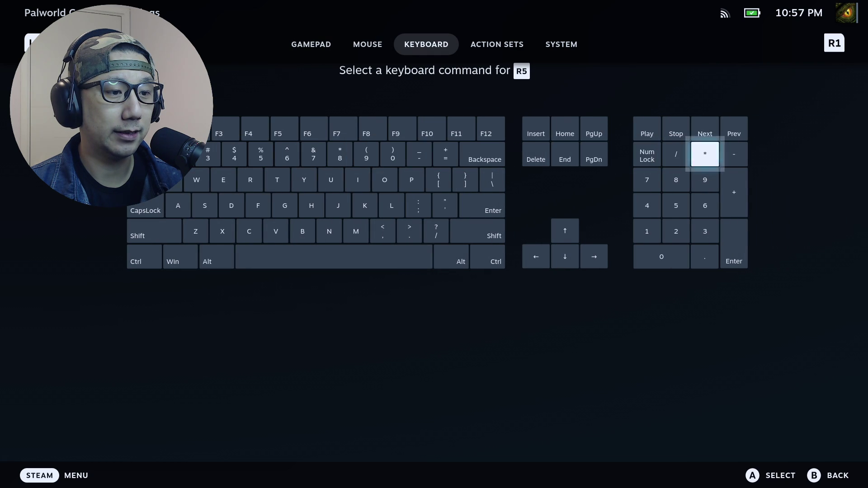
key("Left")
key("Left")
key("Left")
key("Left")
key("Left")
key("Up")
key("Right")
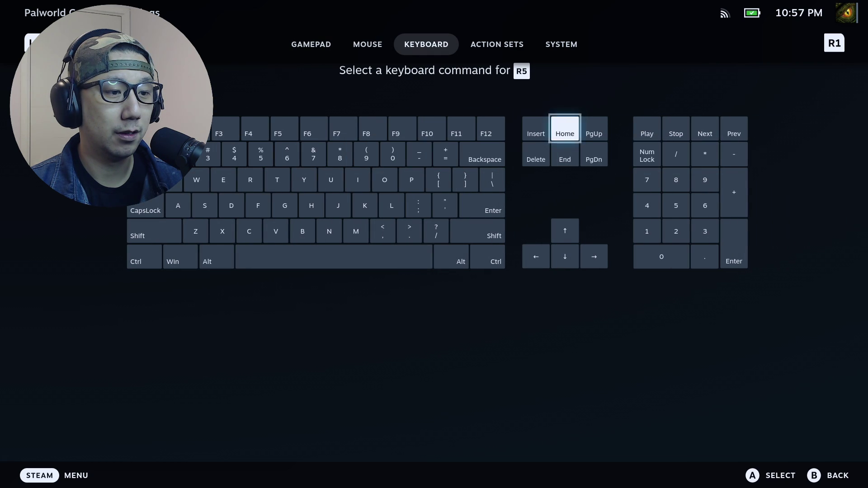
key("Return")
key("Down")
key("Down")
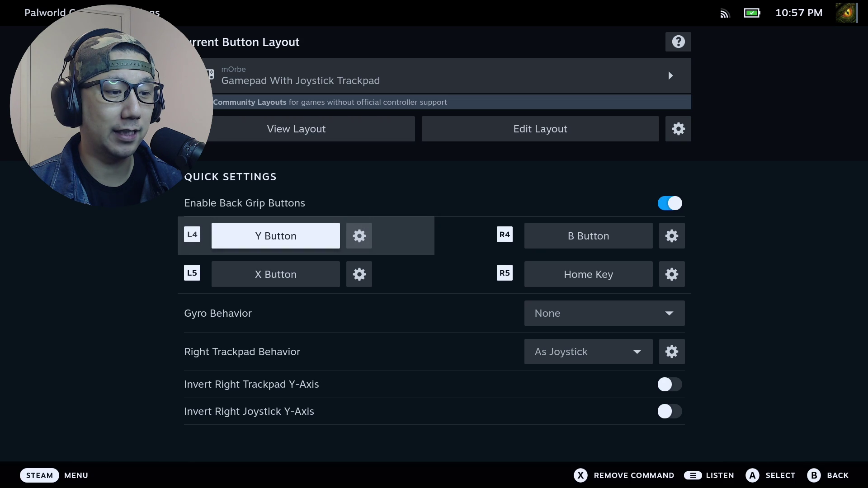
key("Right")
key("Right")
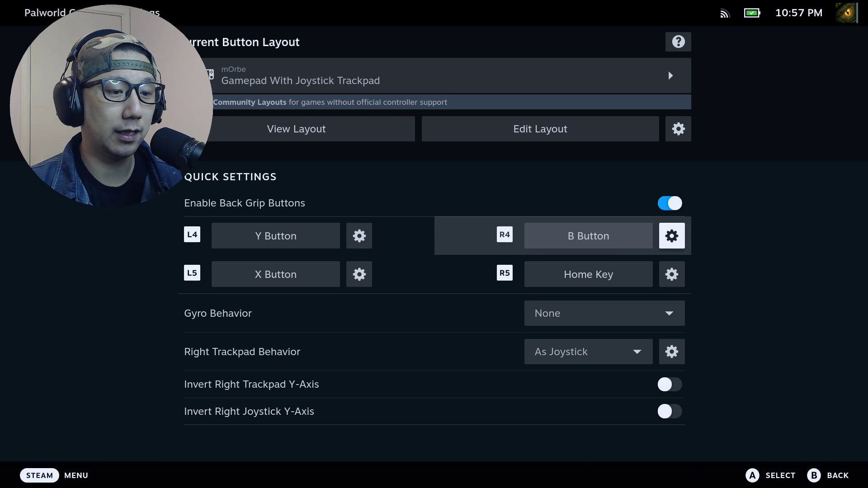
key("Return")
key("Down")
key("Down")
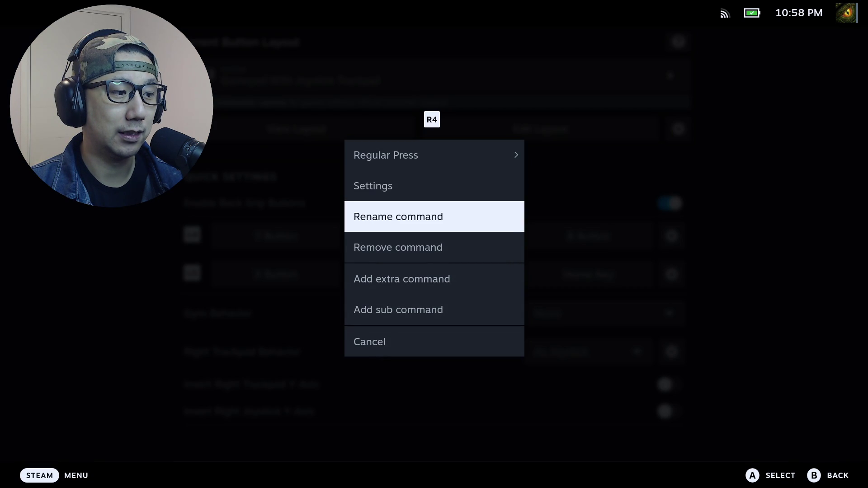
key("Escape")
Assign the keypad * key to the R4 back grip button
key("Left")
key("Right")
key("Right")
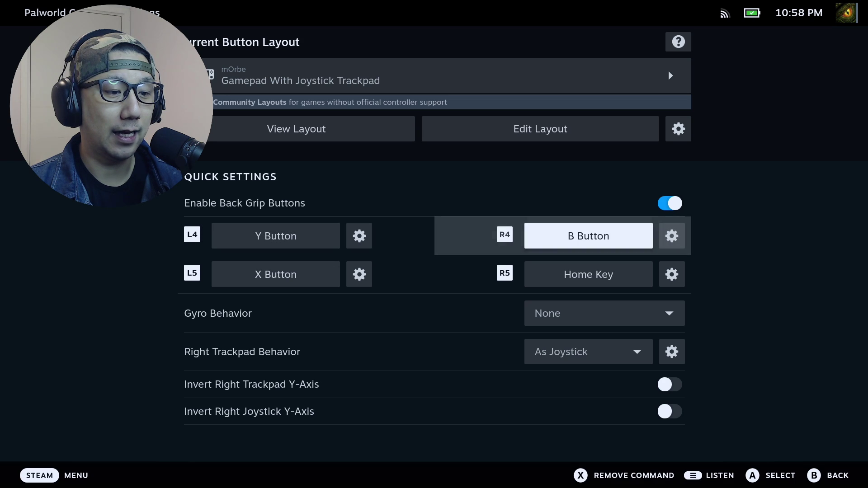
key("Return")
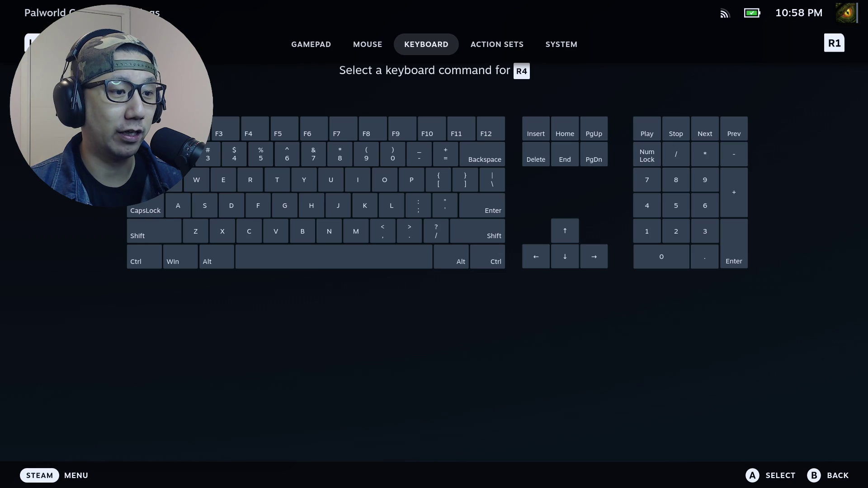
key("Right")
key("Right")
key("Right")
key("Right")
key("Right")
key("Right")
key("Right")
key("Right")
key("Right")
key("Right")
key("Right")
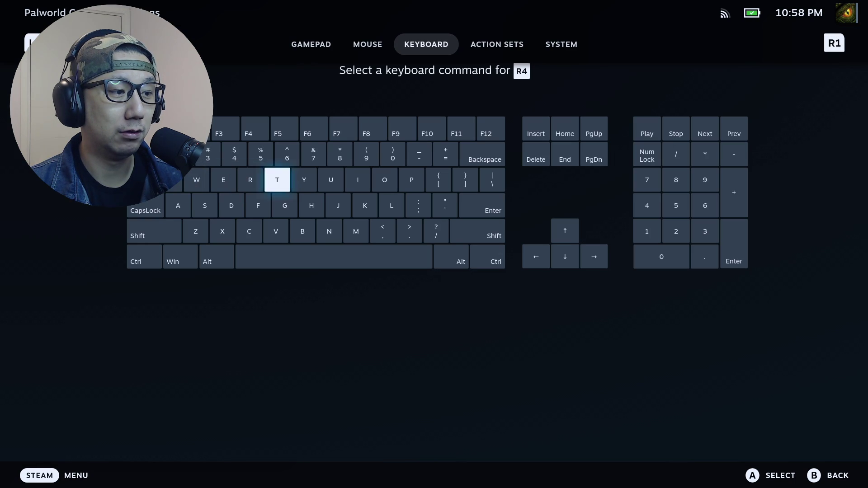
key("Right")
key("Right")
key("Right")
key("Right")
key("Right")
key("Left")
key("Left")
key("Left")
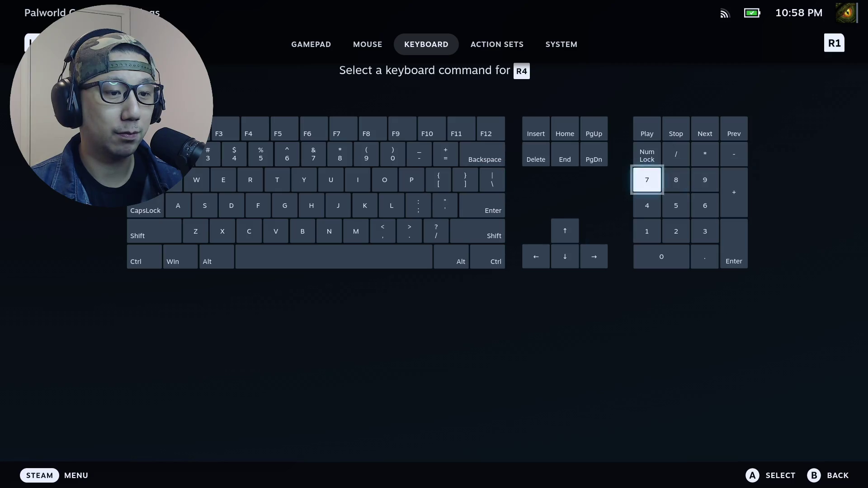
key("Up")
key("Right")
key("Right")
key("Return")
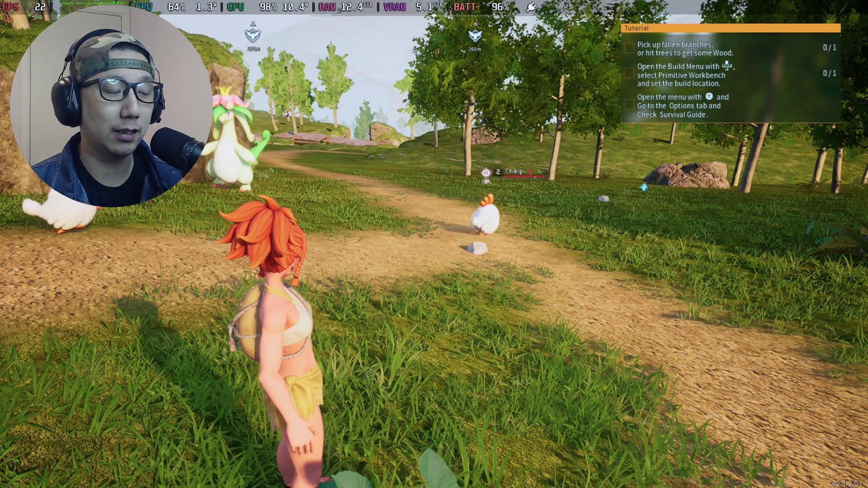
Bring up the Palworld Upscaler overlay in the game, enable frame generation, and hide the overlay again
key("Home")
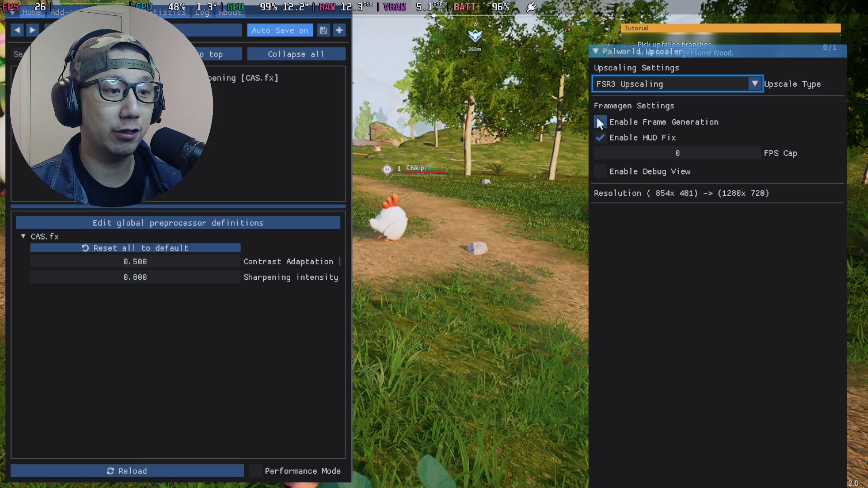
left_click(600, 122)
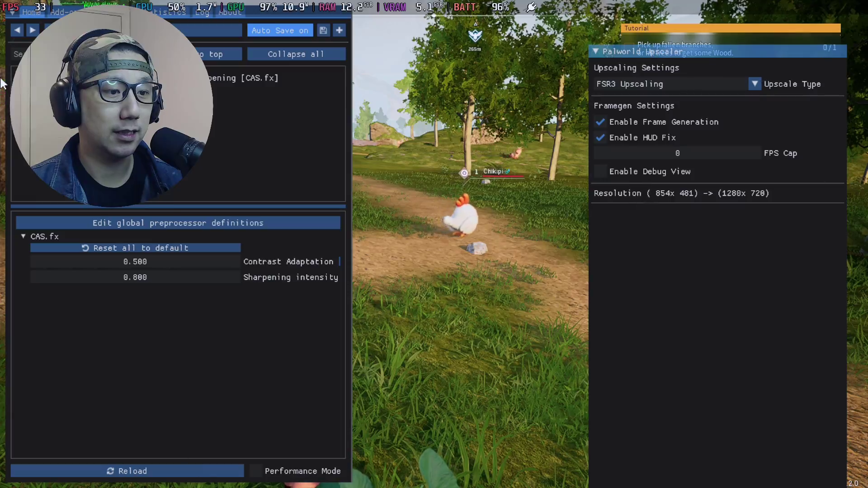
key("Home")
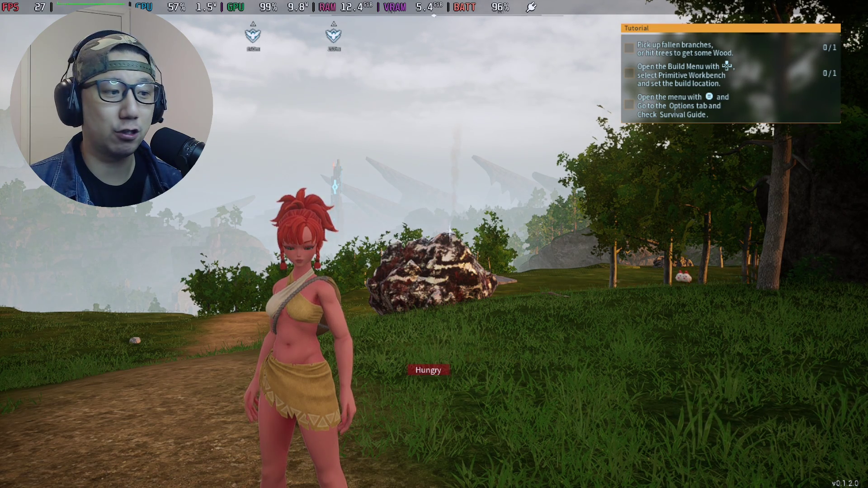
Leave the game and switch the Steam Deck to desktop mode
key("shift+Tab")
key("Left")
key("Left")
key("Left")
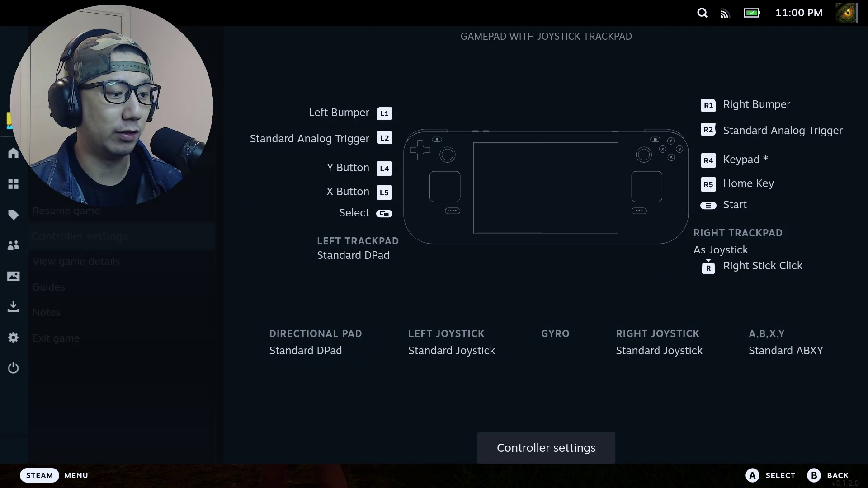
key("Left")
key("Up")
key("Return")
key("Up")
key("Up")
key("Return")
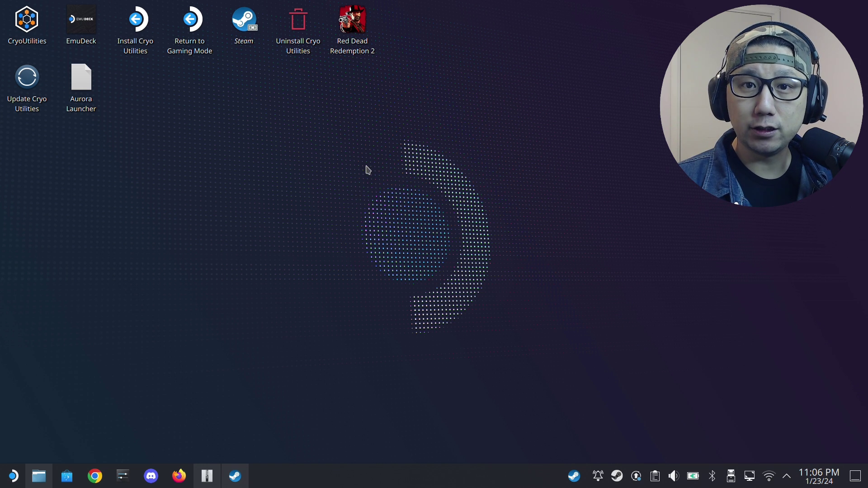
Switch to the Dolphin file manager and open the Palworld.Early.Access/Pal/Binaries/Win64 folder
left_click(39, 474)
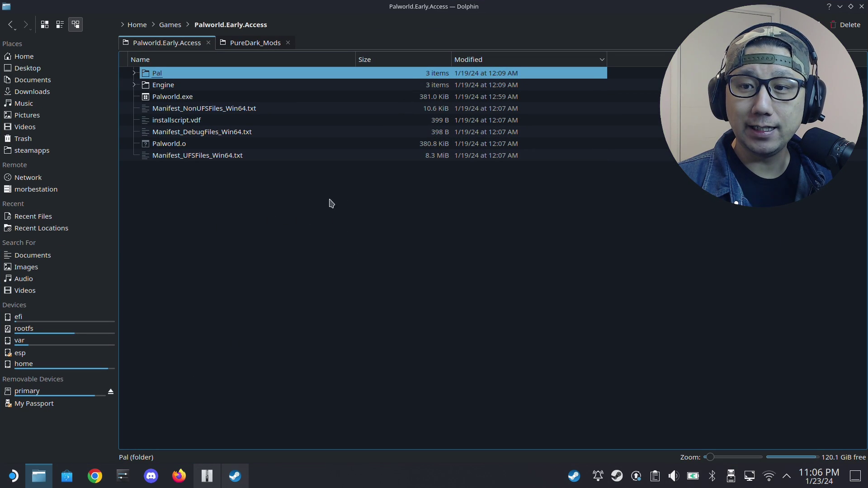
double_click(163, 76)
double_click(163, 97)
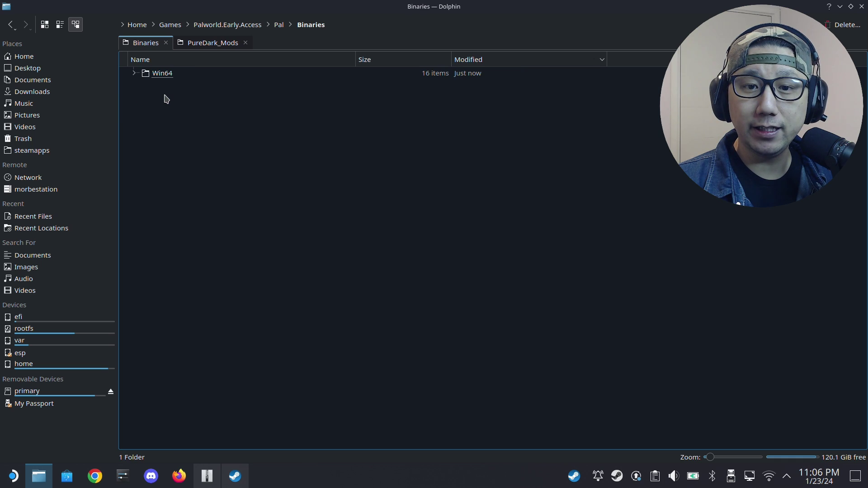
double_click(163, 75)
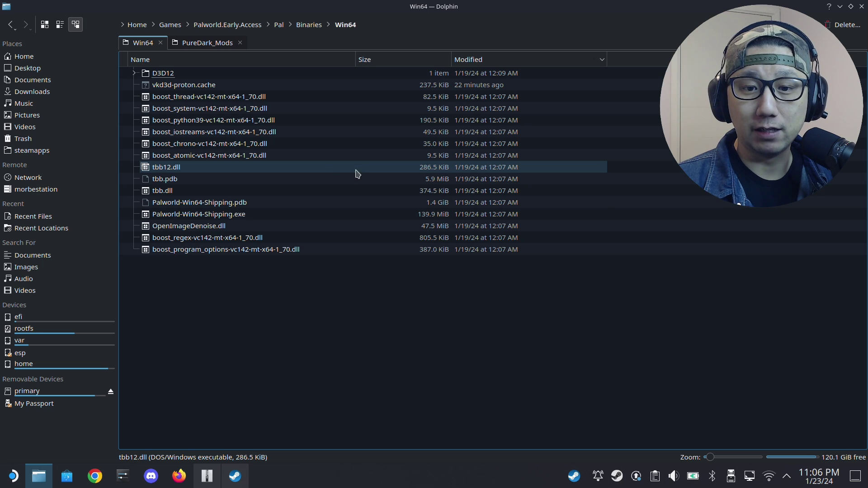
Open PalworldUpscaler-FSR3Build01-Hotfix1.zip from the PureDark_Mods folder and place its archive window over the game's Win64 folder
left_click(204, 45)
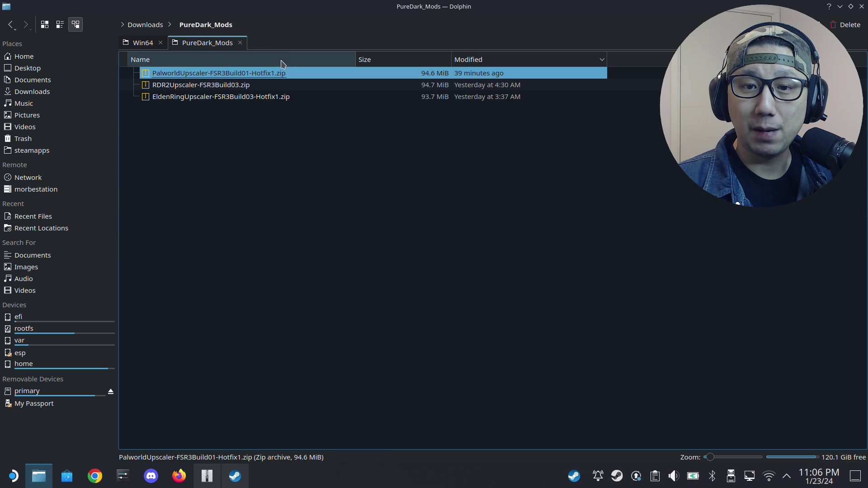
left_click(184, 125)
double_click(183, 75)
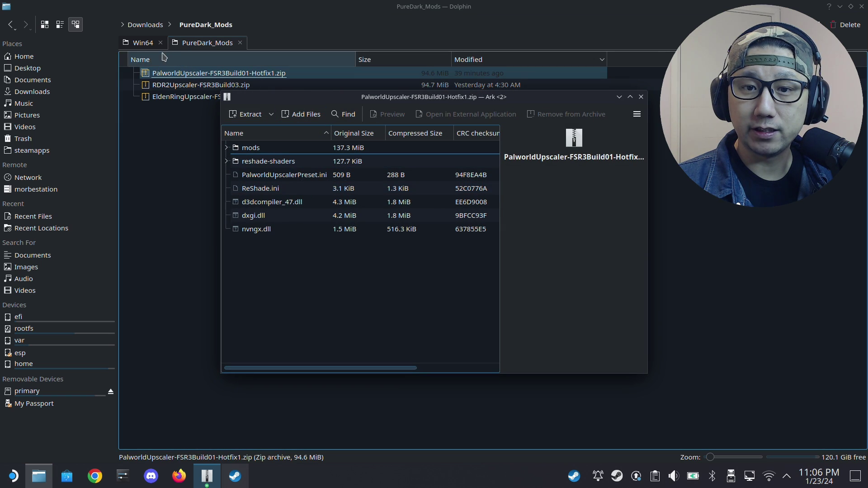
left_click(141, 43)
left_click(214, 485)
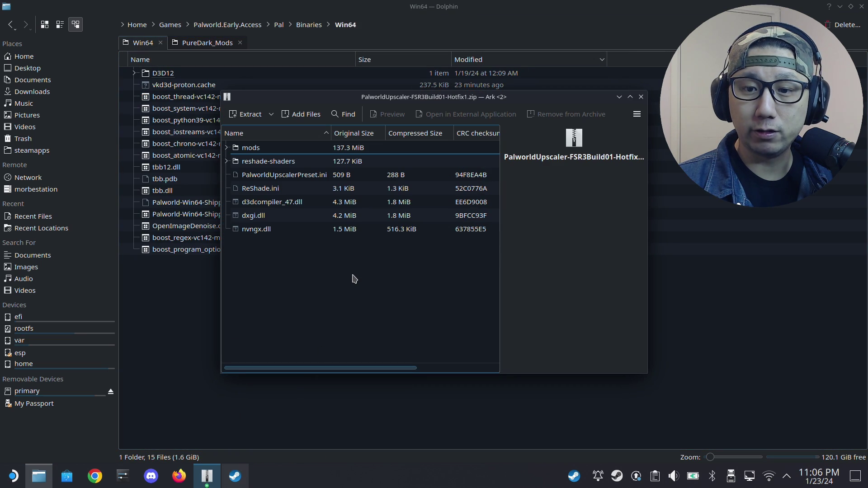
Extract the archive's entire contents into the Win64 folder and close the archive window
left_click_drag(352, 277, 232, 150)
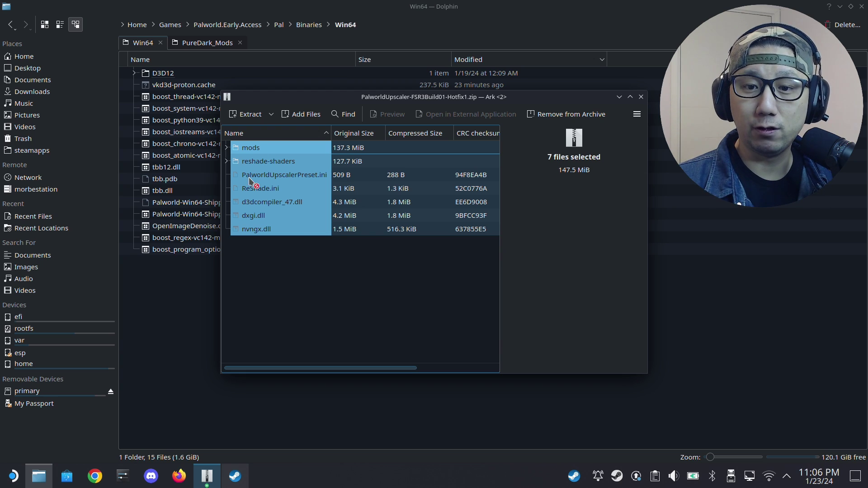
left_click_drag(249, 177, 180, 310)
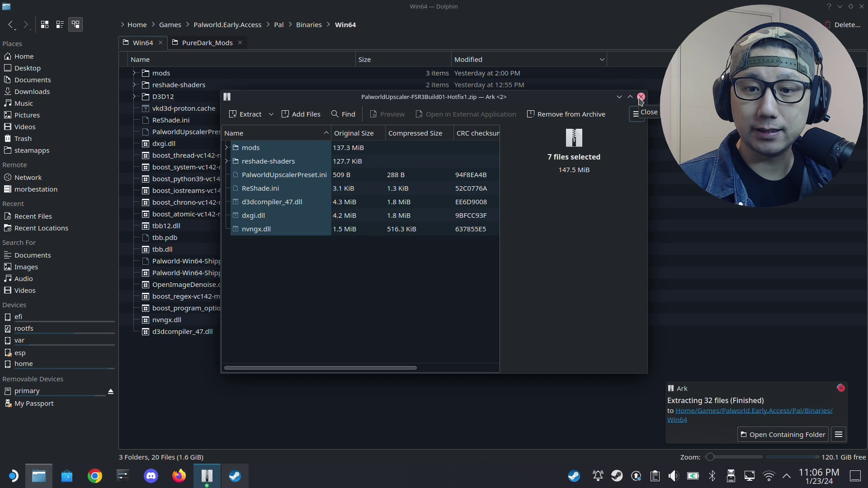
left_click(640, 97)
Switch to Steam and check the launch options in Palworld's shortcut properties
left_click(234, 476)
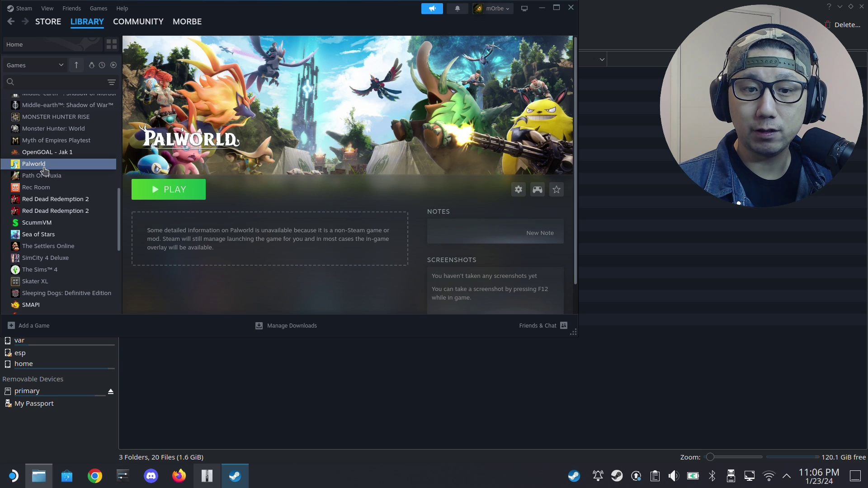
left_click(518, 190)
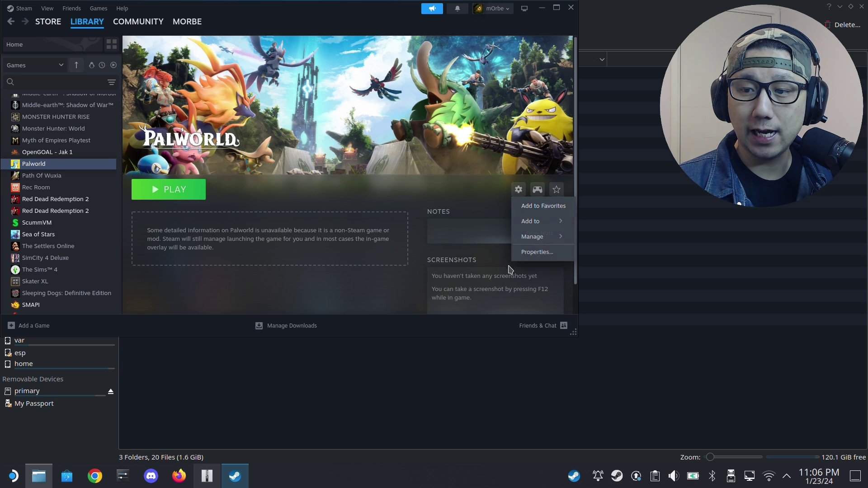
left_click(524, 252)
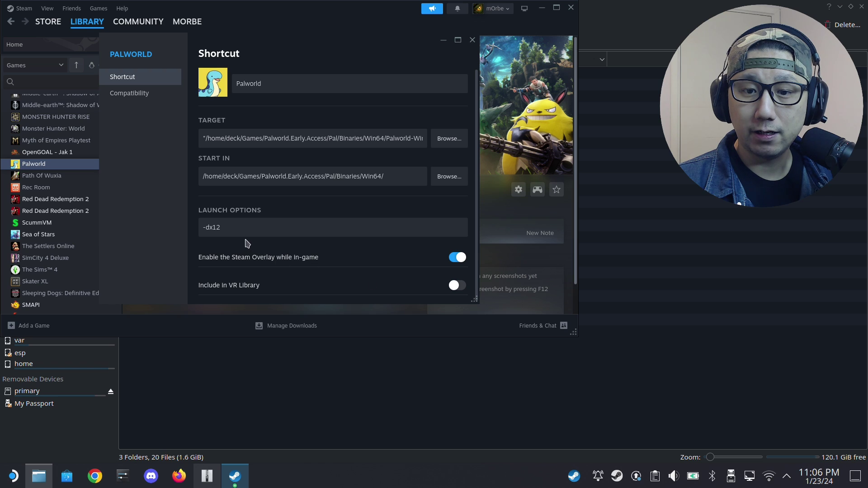
left_click(239, 234)
key("ctrl+a")
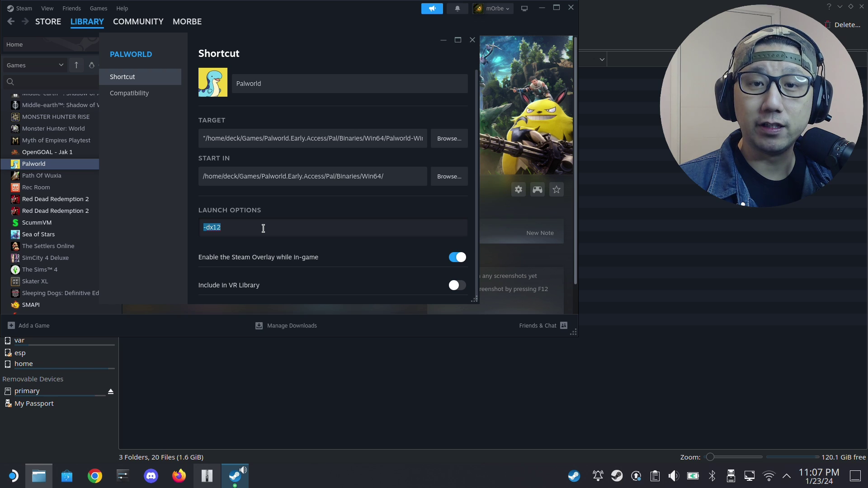
left_click_drag(263, 228, 172, 227)
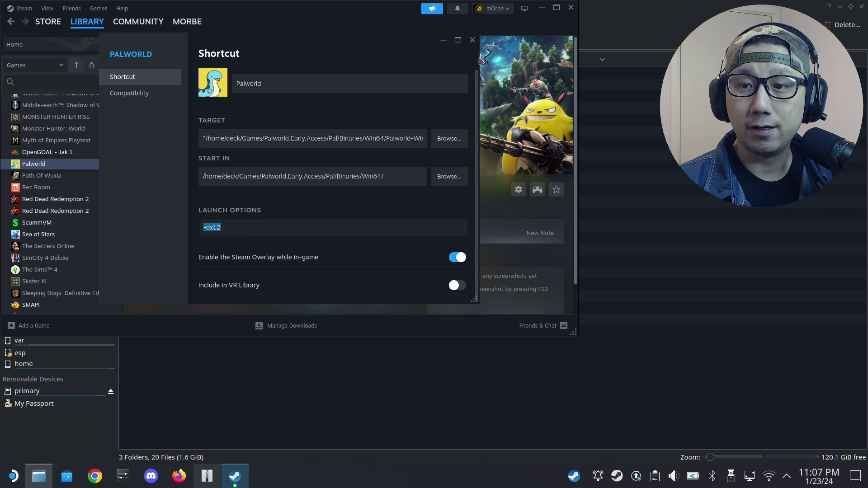
left_click(473, 40)
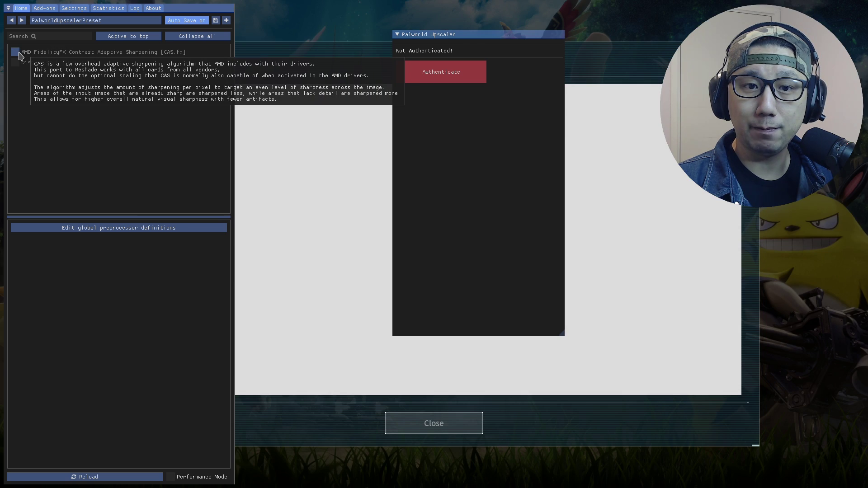
In the game overlay, enable AMD FidelityFX Contrast Adaptive Sharpening and authenticate the Palworld Upscaler by allowing PureDark Mods access on Patreon
left_click(20, 54)
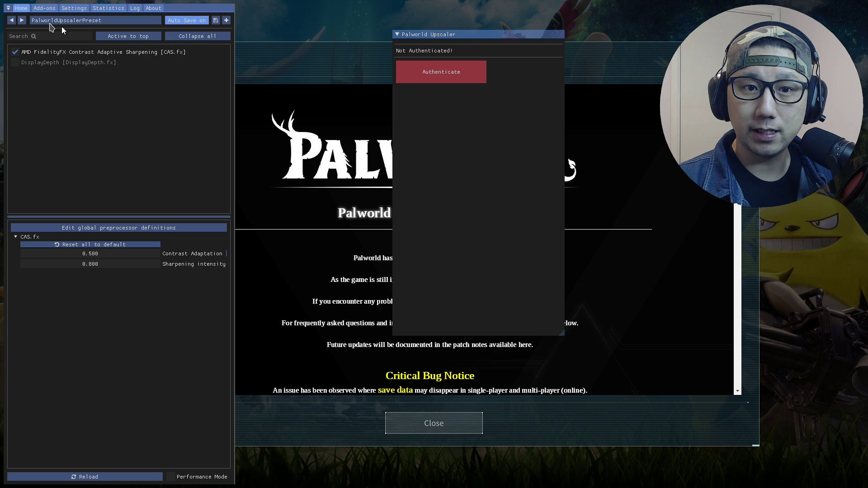
left_click(44, 8)
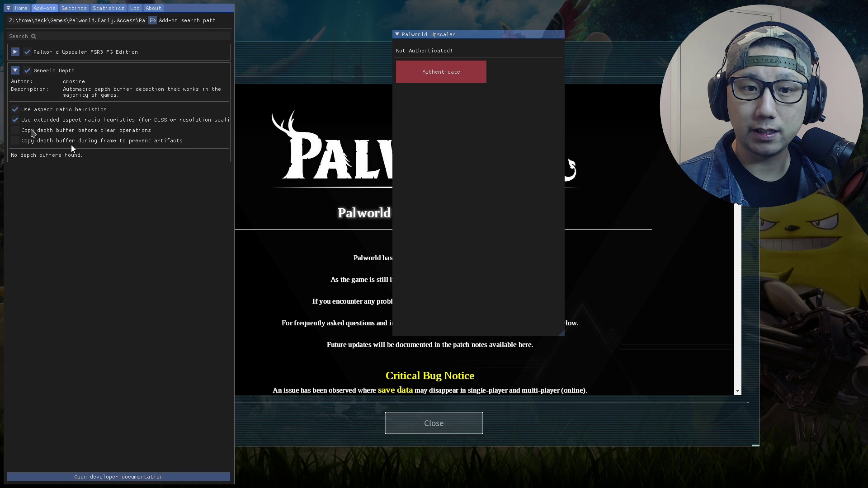
left_click(429, 81)
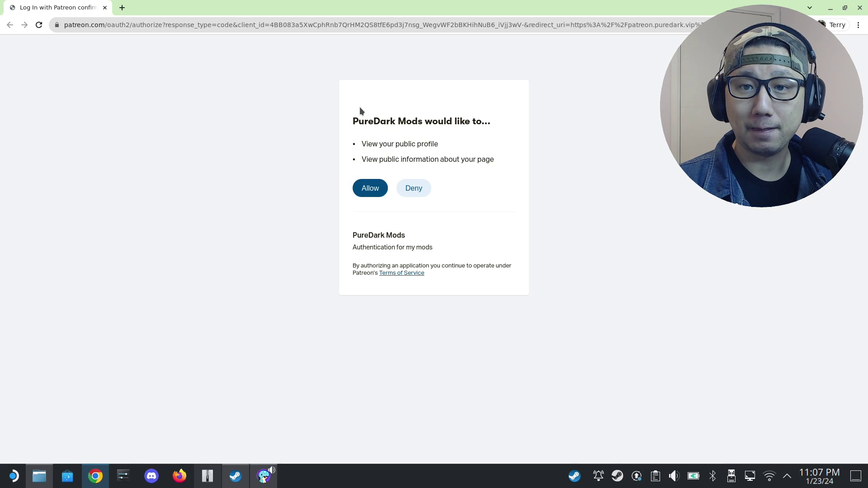
left_click(370, 192)
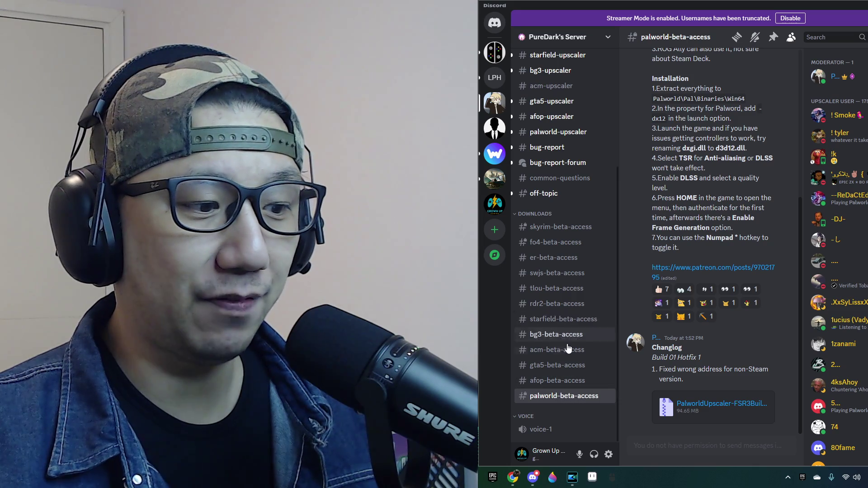
In PureDark's Discord server, review the tlou-beta-access, rdr2-beta-access and er-beta-access channels for changelogs and Steam Deck support notes
left_click(560, 295)
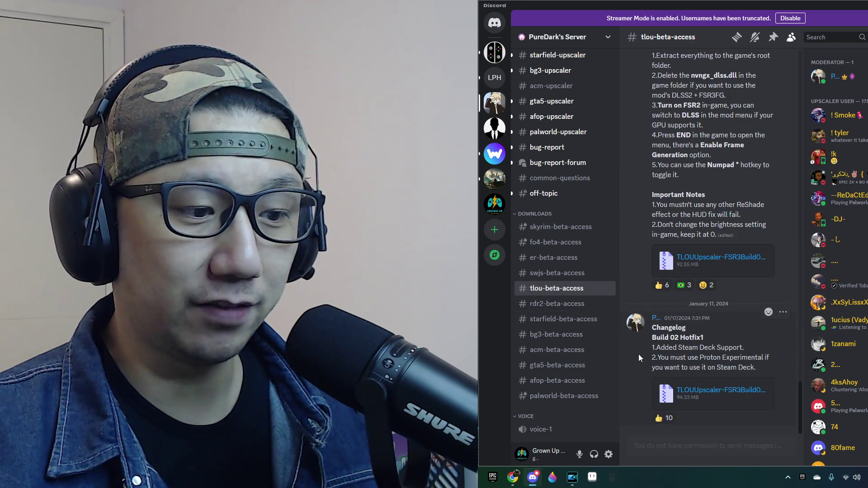
left_click_drag(656, 347, 744, 348)
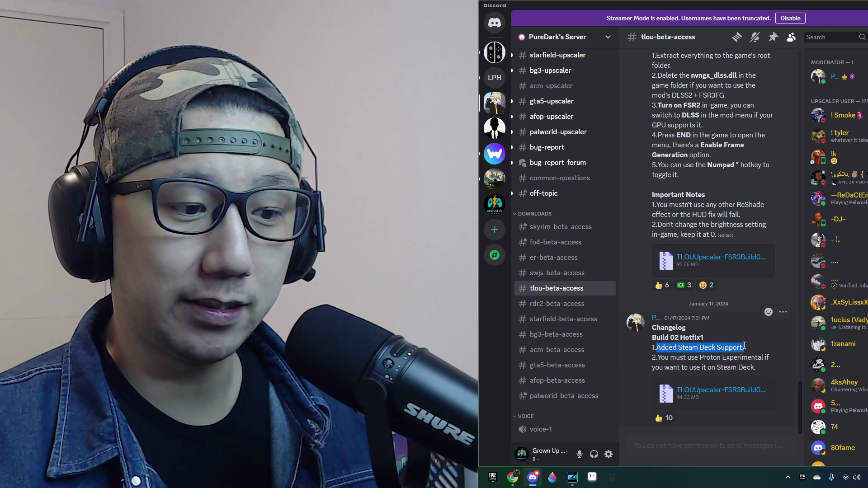
left_click(569, 311)
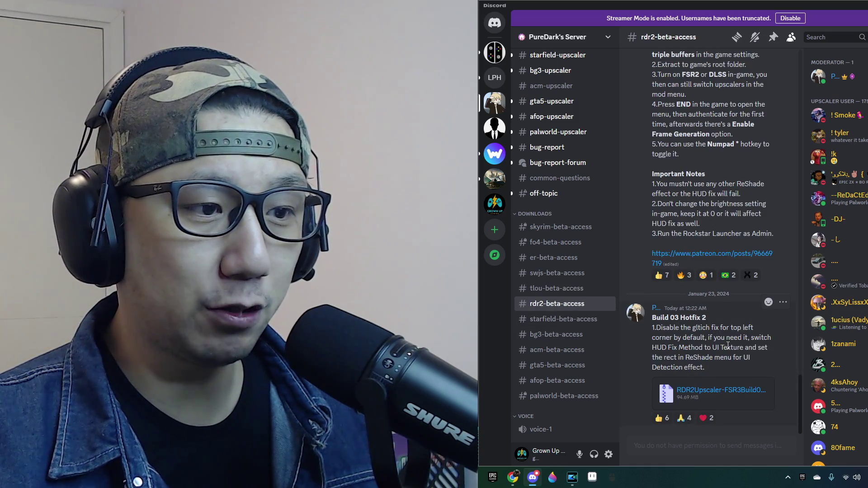
scroll(723, 316, "up", 3)
scroll(713, 228, "up", 2)
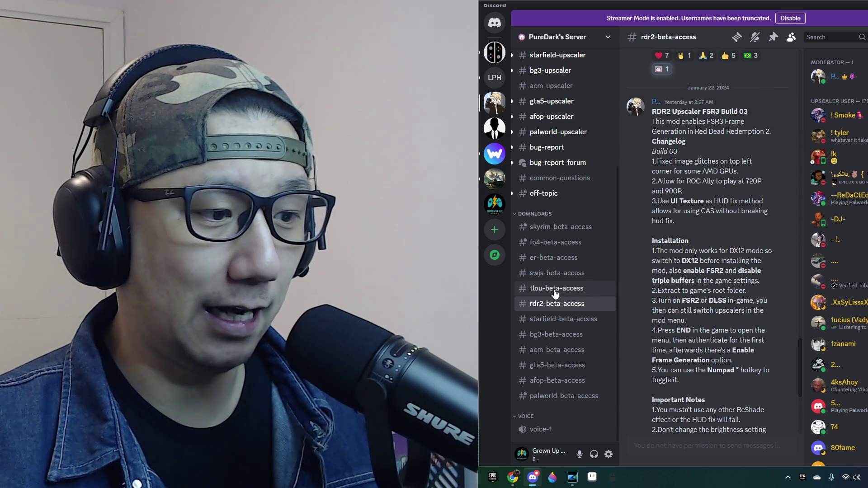
left_click(563, 259)
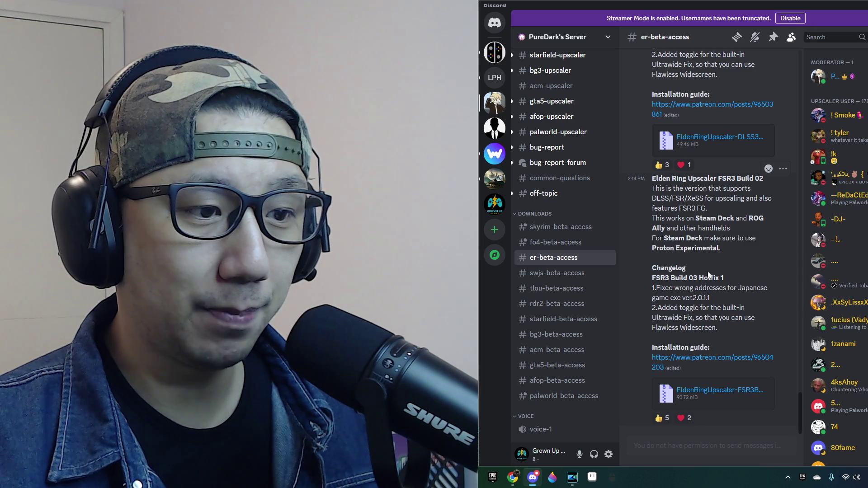